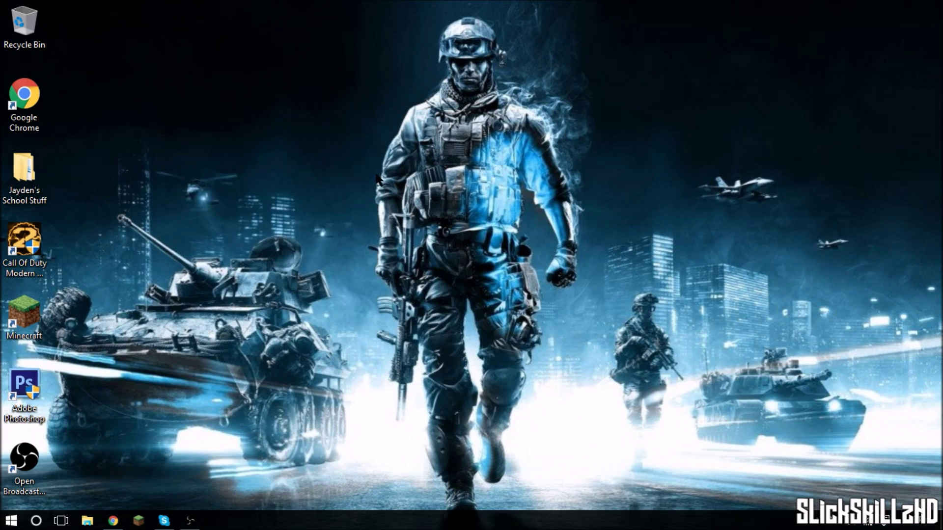
Restore the Chrome window already open on the ds4windows.com home page
click(113, 521)
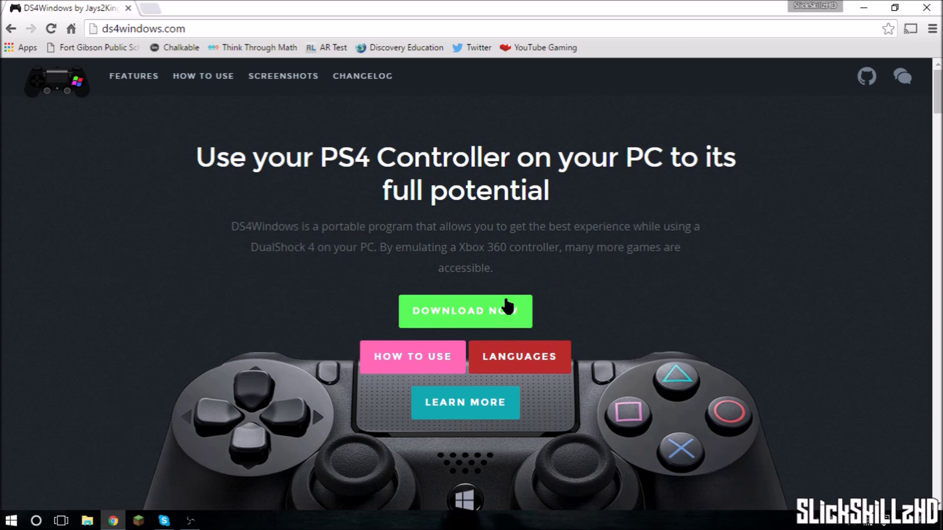
Download DS4Windows.zip (version 1.4.401) from the latest GitHub release
click(482, 317)
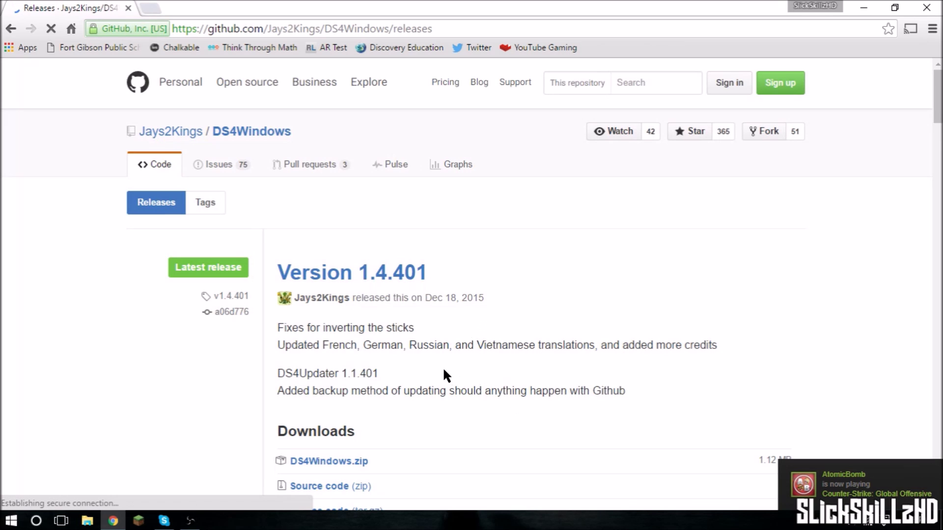
scroll(447, 359, down, 3)
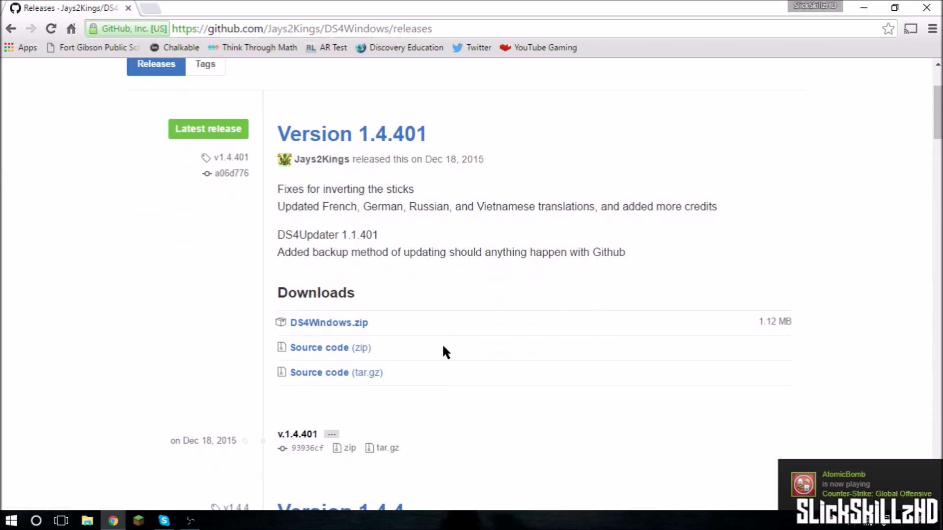
click(352, 324)
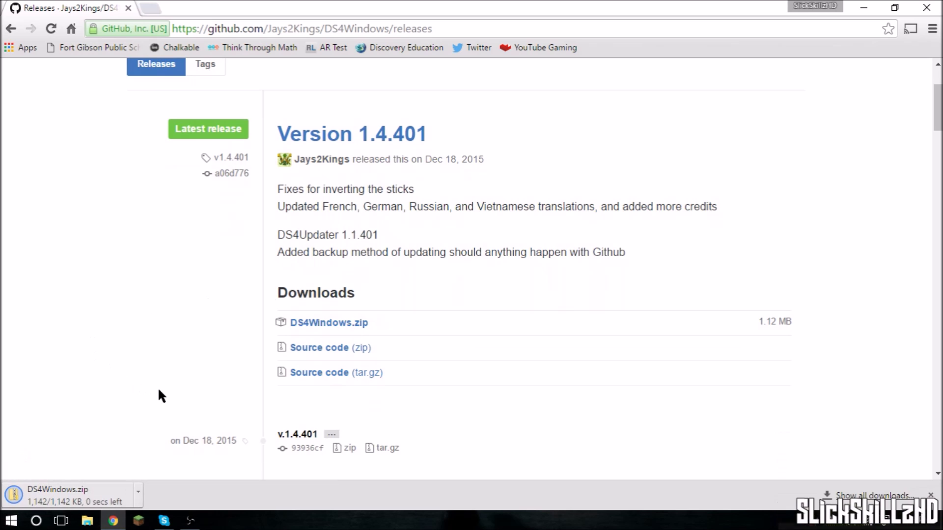
scroll(157, 398, up, 3)
Close the browser and open the Downloads folder in a maximized File Explorer
click(926, 8)
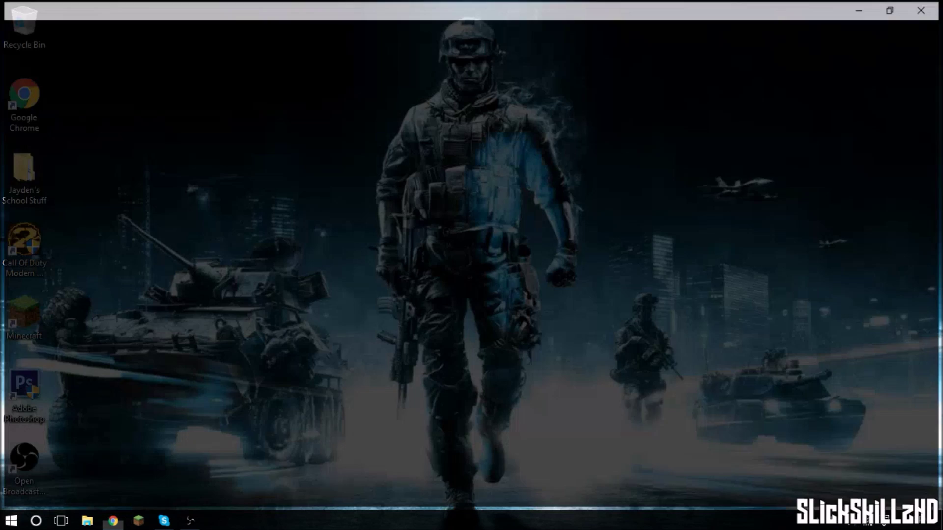
click(88, 521)
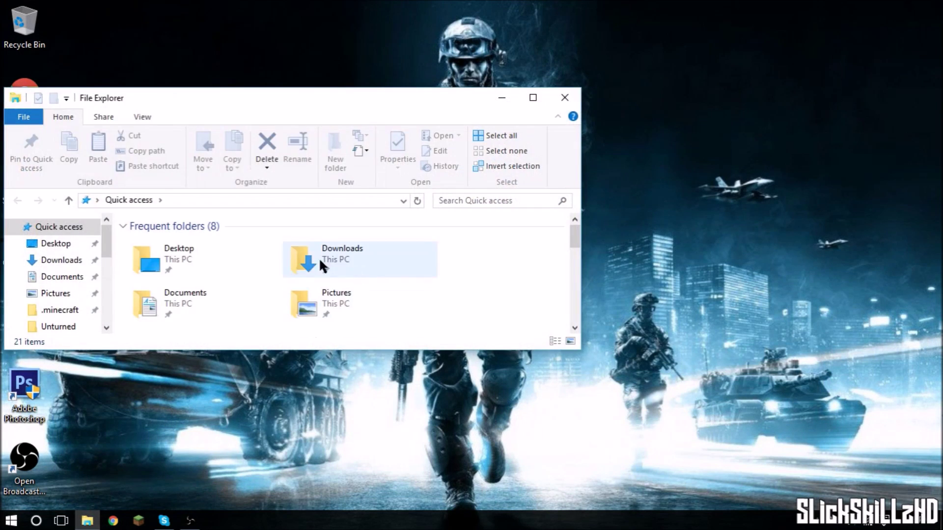
double_click(318, 257)
click(533, 97)
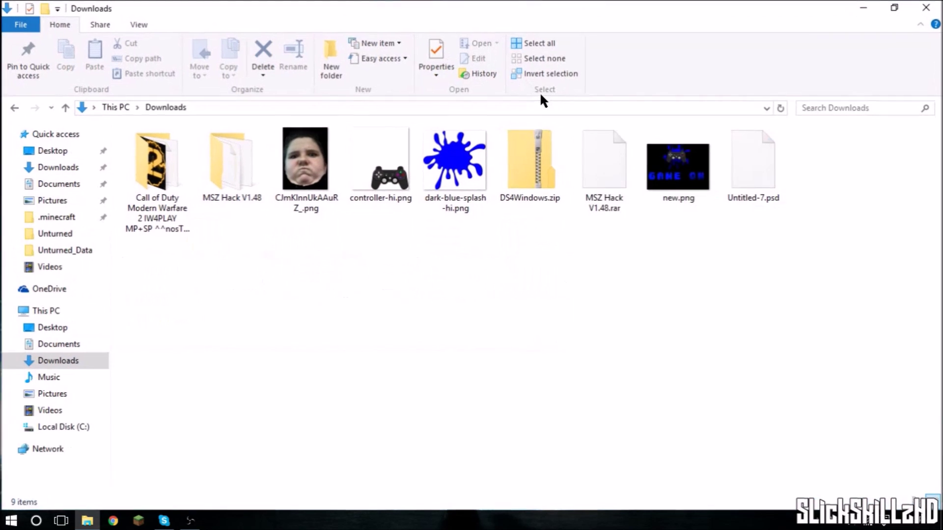
Extract DS4Windows.zip into Downloads and launch DS4Windows.exe, allowing the unverified program to run
right_click(533, 172)
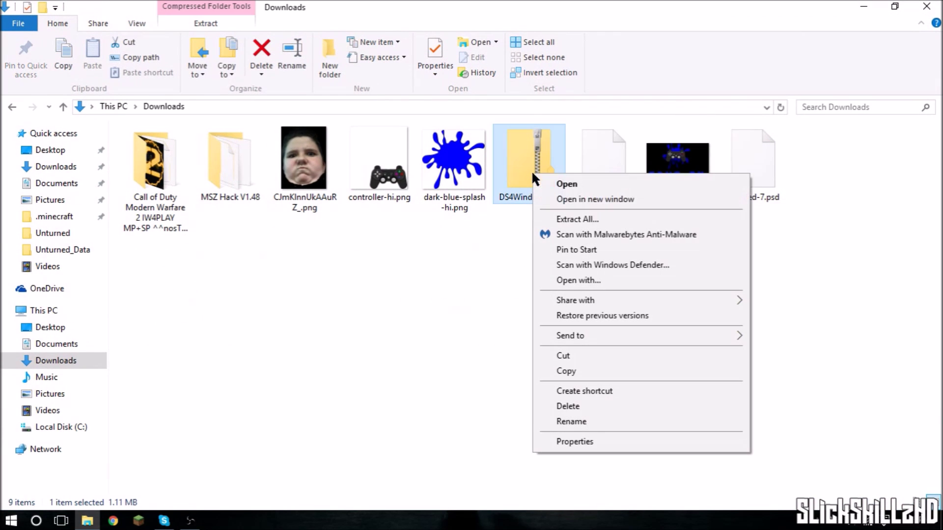
click(572, 219)
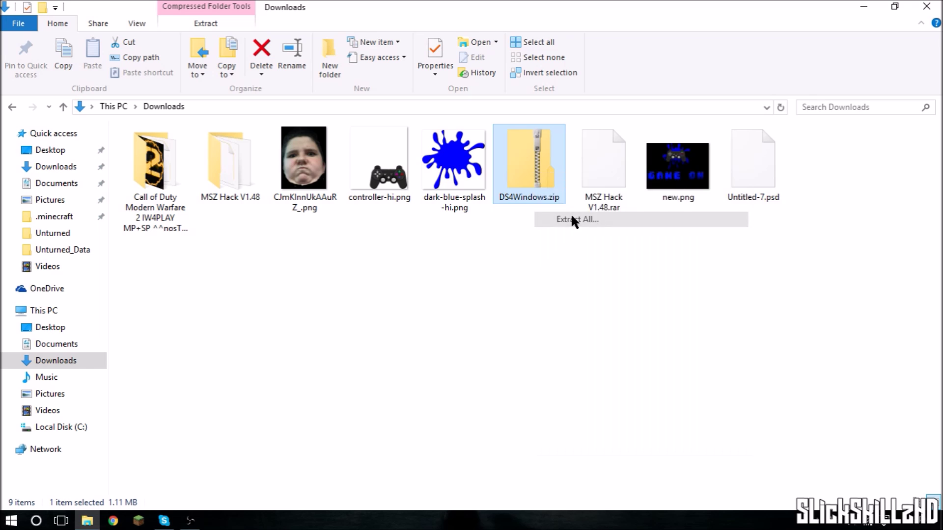
click(613, 396)
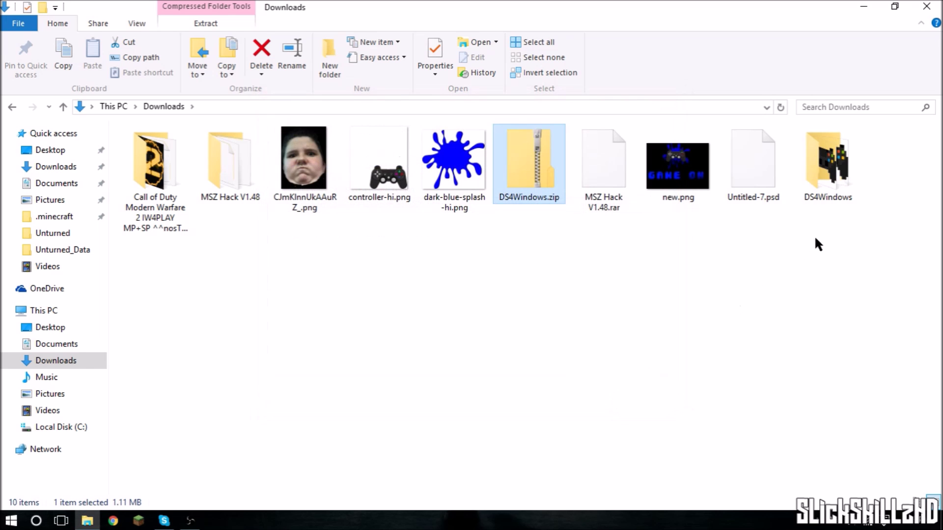
double_click(826, 162)
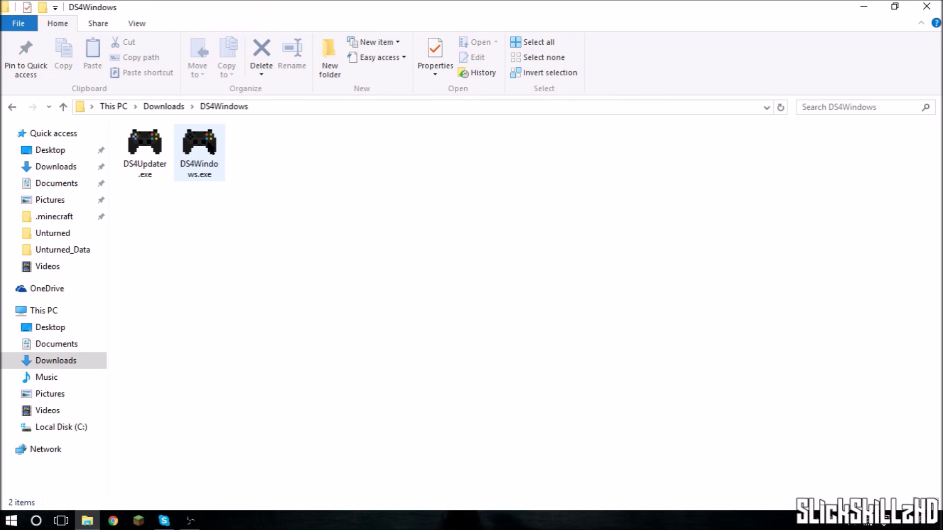
double_click(199, 152)
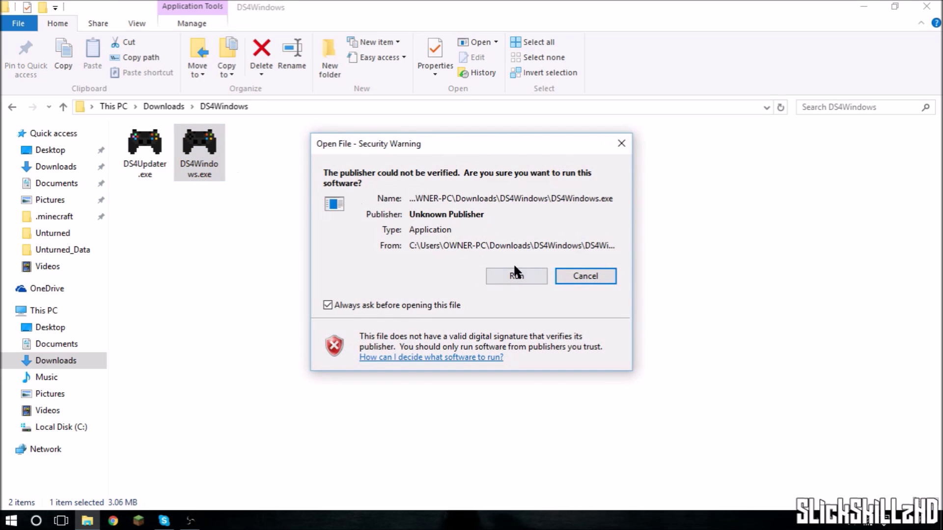
click(530, 273)
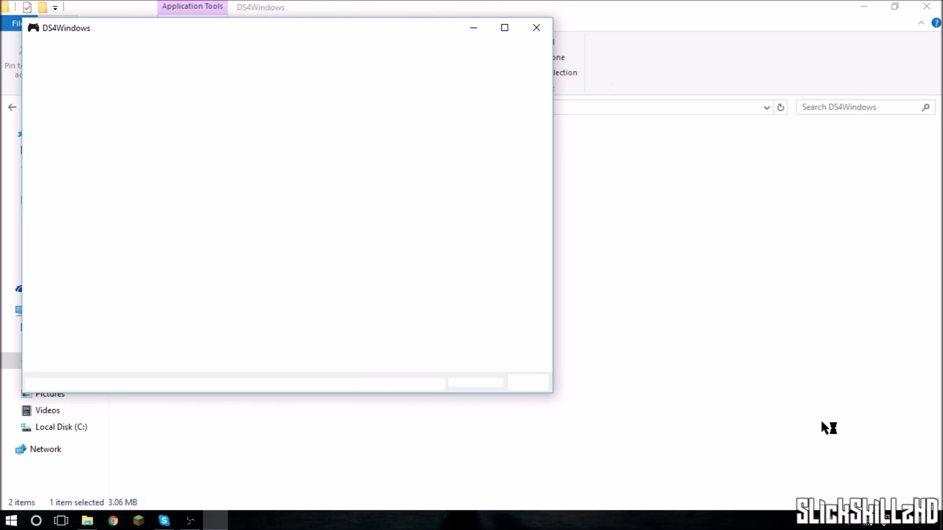
Close File Explorer, maximize DS4Windows and look at the Auto Profiles page
click(927, 7)
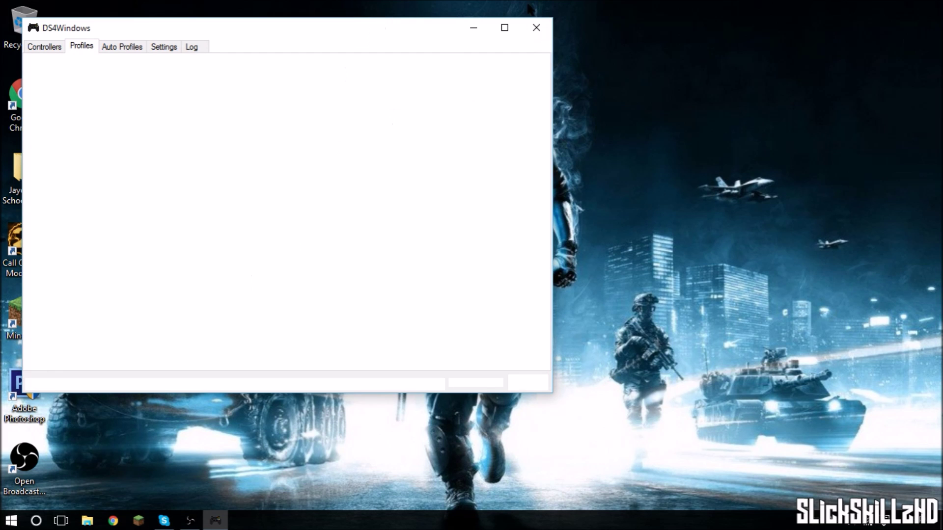
click(506, 28)
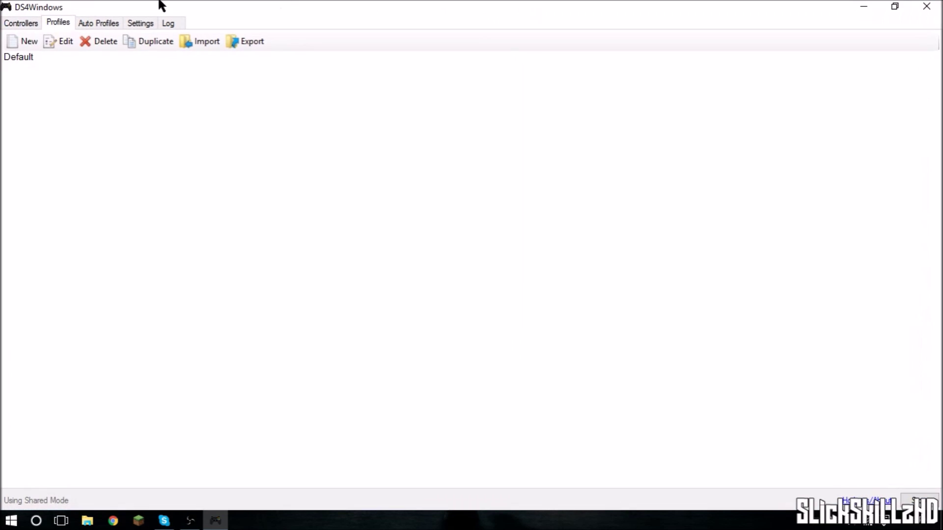
click(106, 23)
Install the DS4 driver from Settings' Controller/Driver Setup wizard, then return to Profiles
click(145, 23)
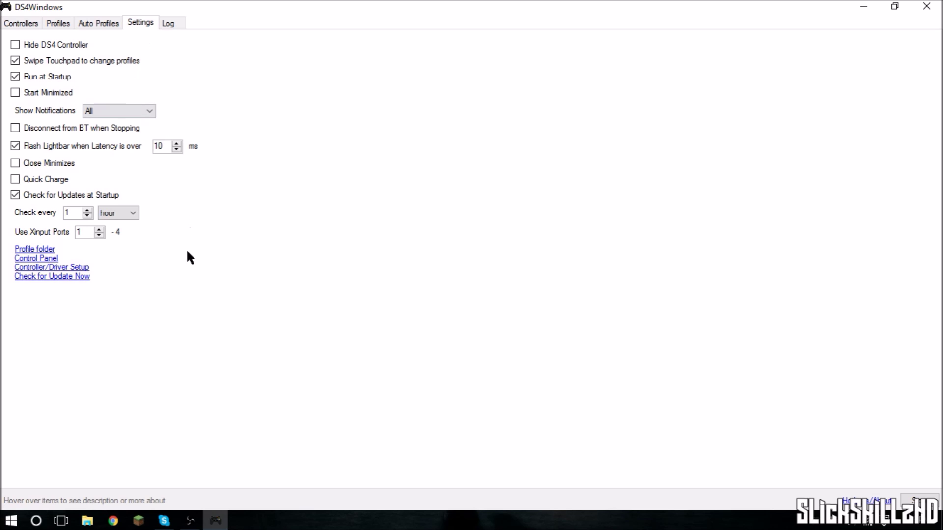
click(74, 267)
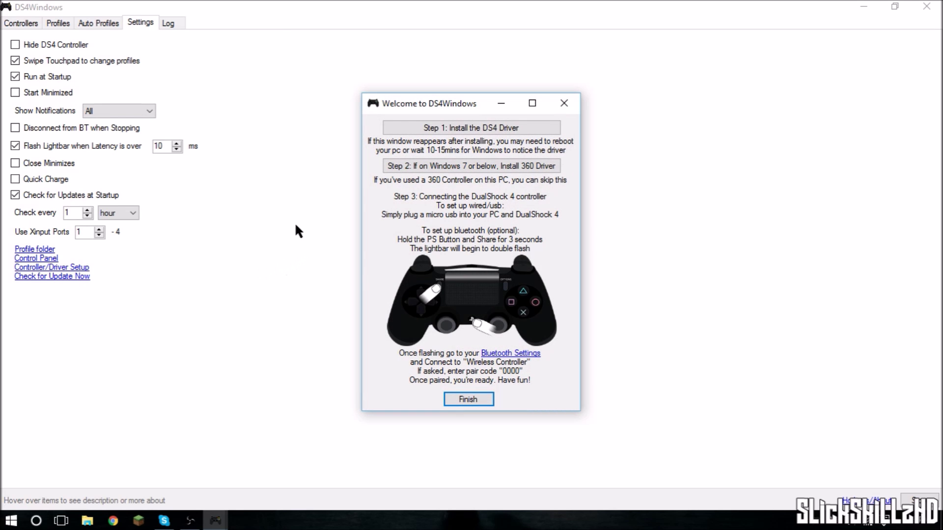
click(501, 127)
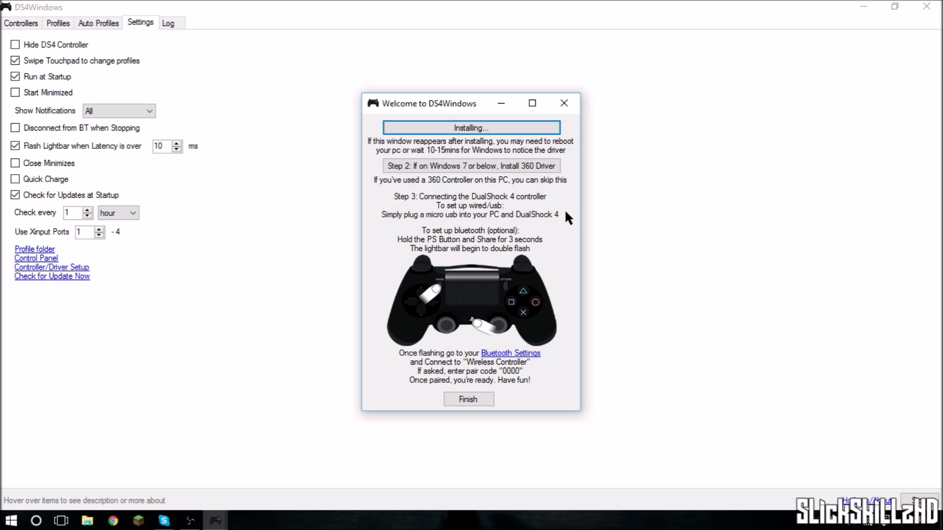
click(473, 400)
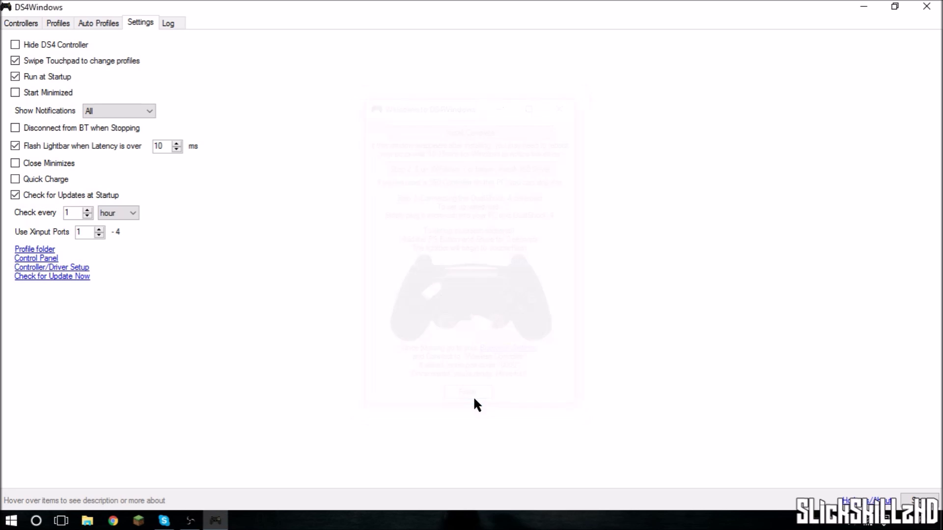
click(59, 23)
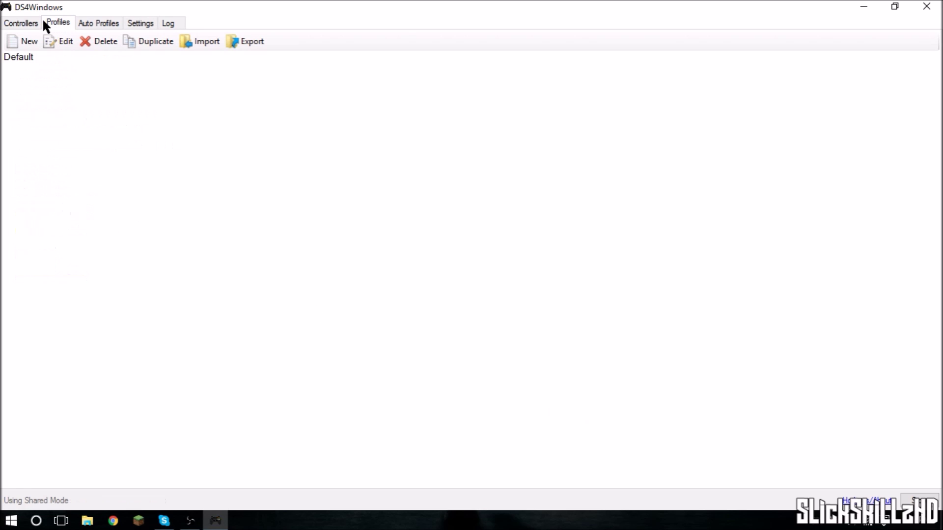
Connect the controller over USB and Stop/Start DS4Windows so Controller 1 uses Default
click(22, 23)
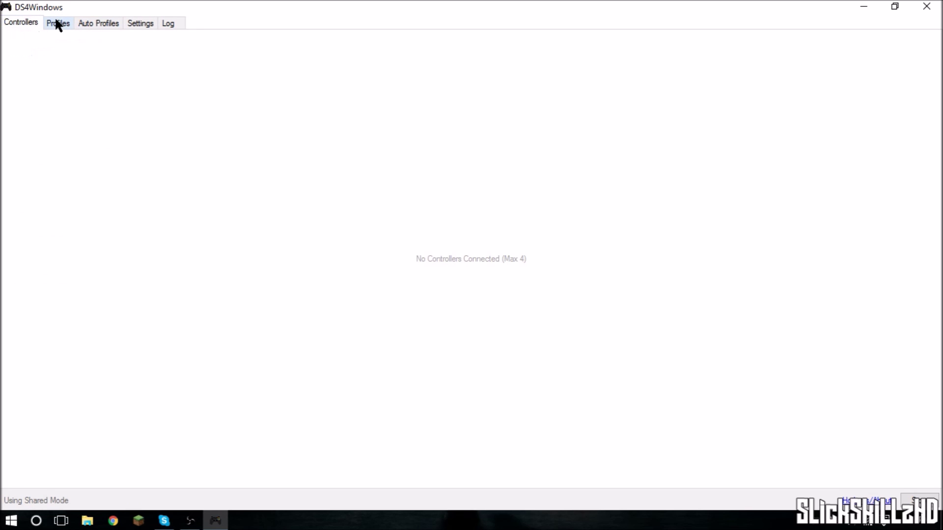
click(58, 23)
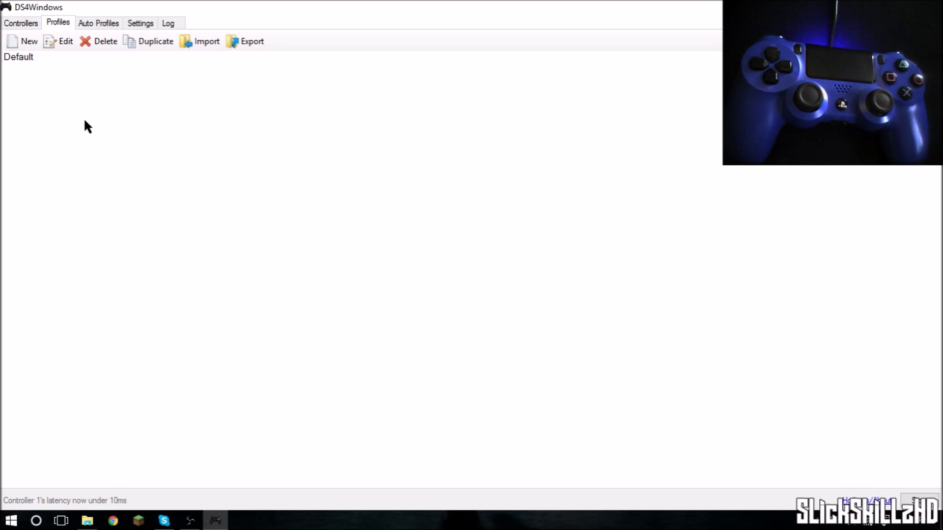
click(25, 22)
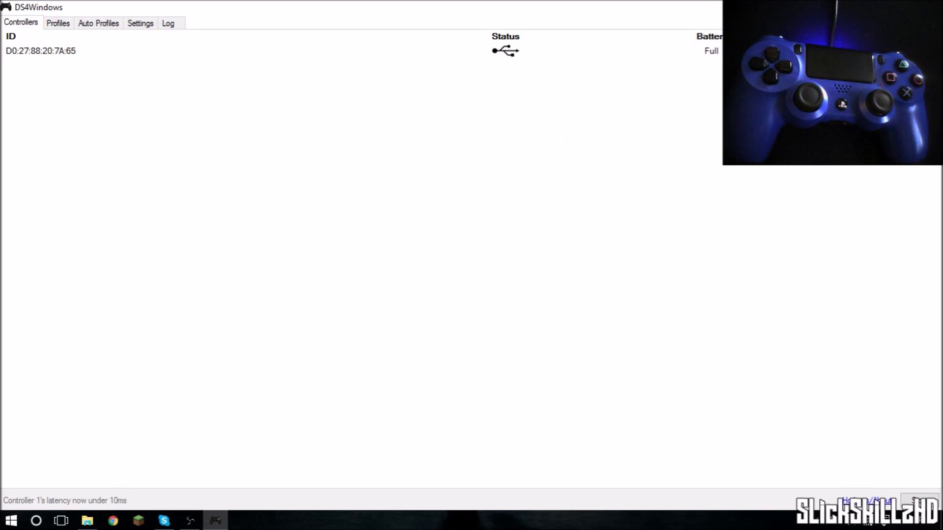
click(919, 500)
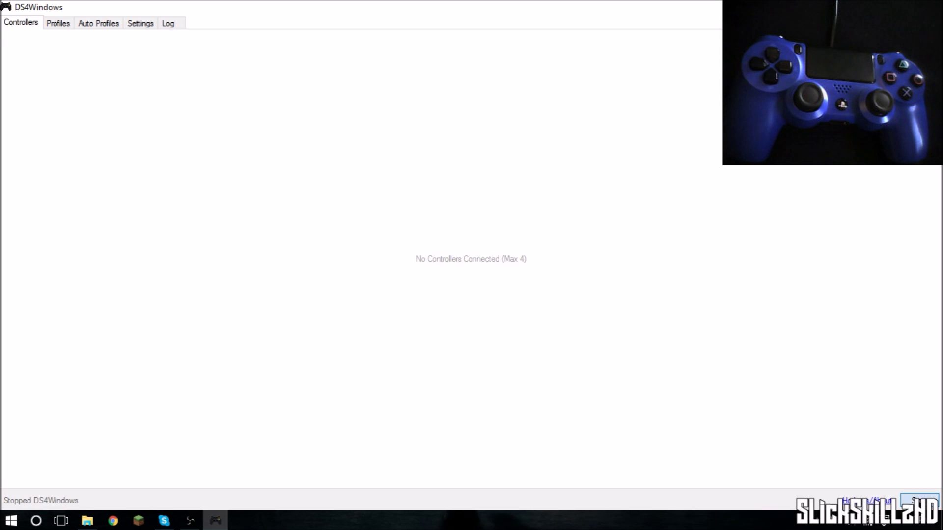
click(919, 500)
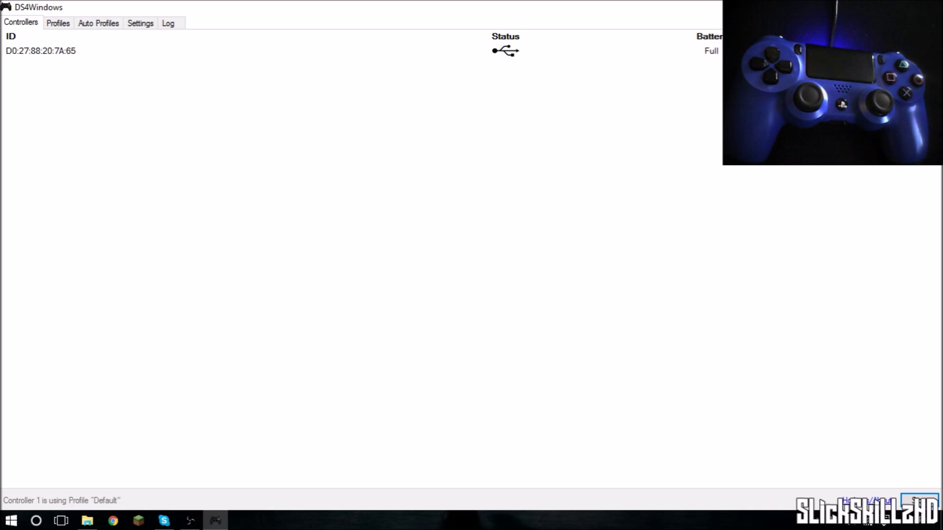
Edit the Default profile: Cross to Space, Circle to C, Options to Escape, Share to Tab
click(695, 72)
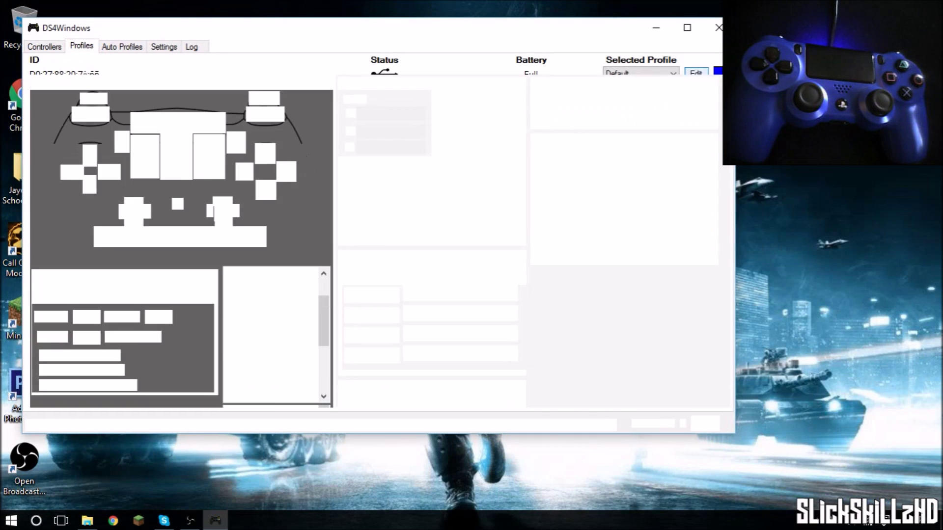
click(693, 29)
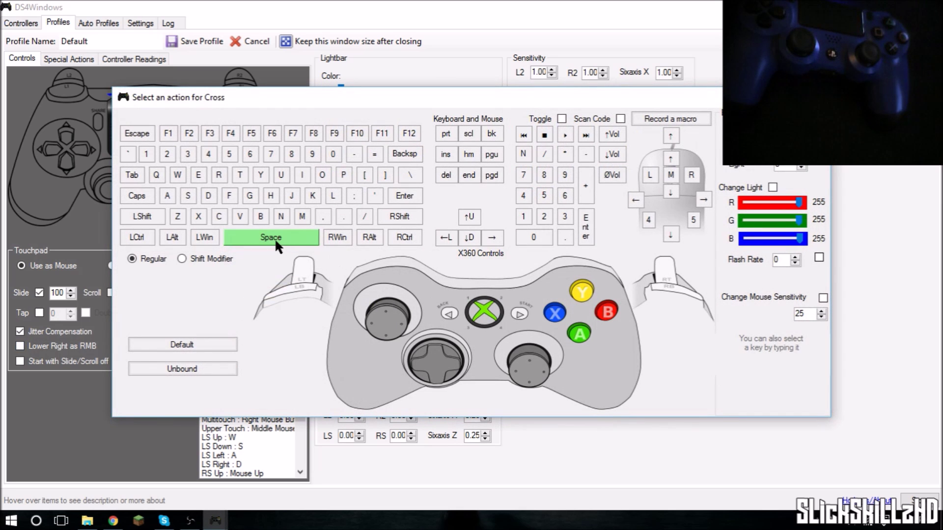
click(275, 238)
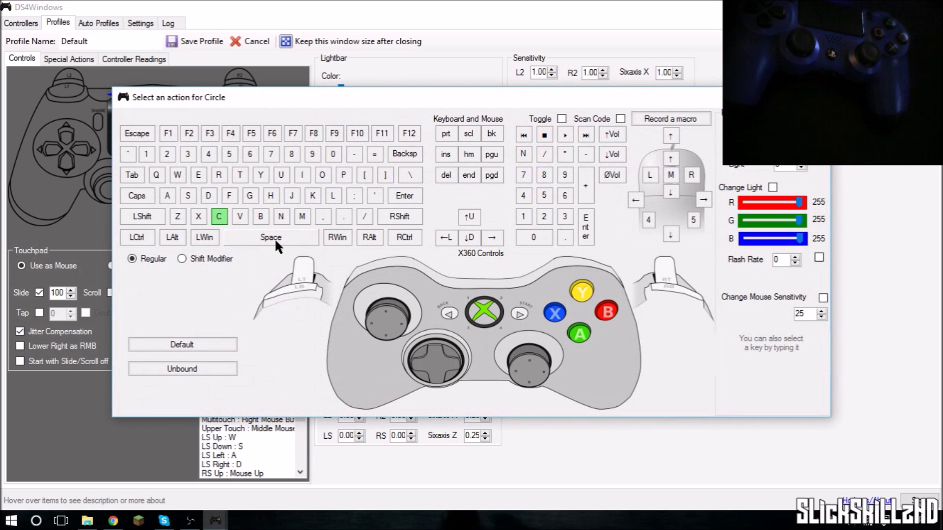
click(224, 217)
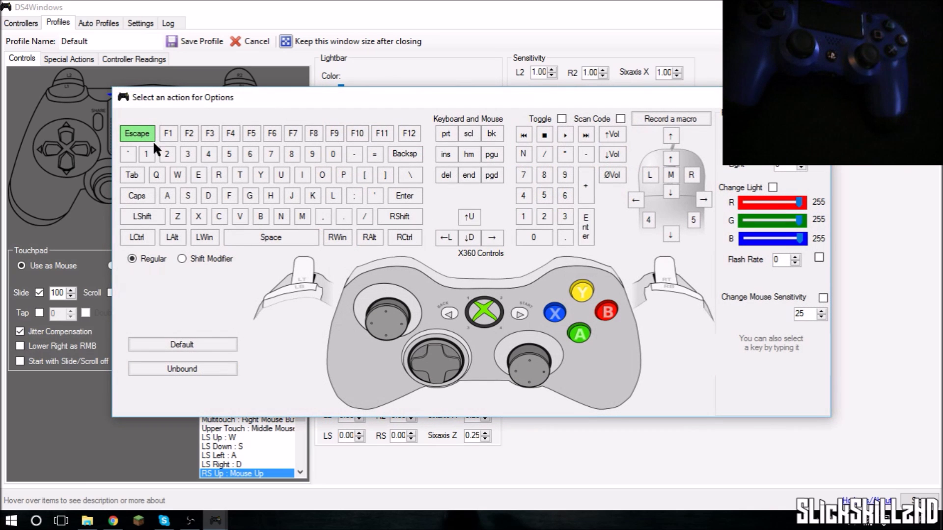
click(151, 137)
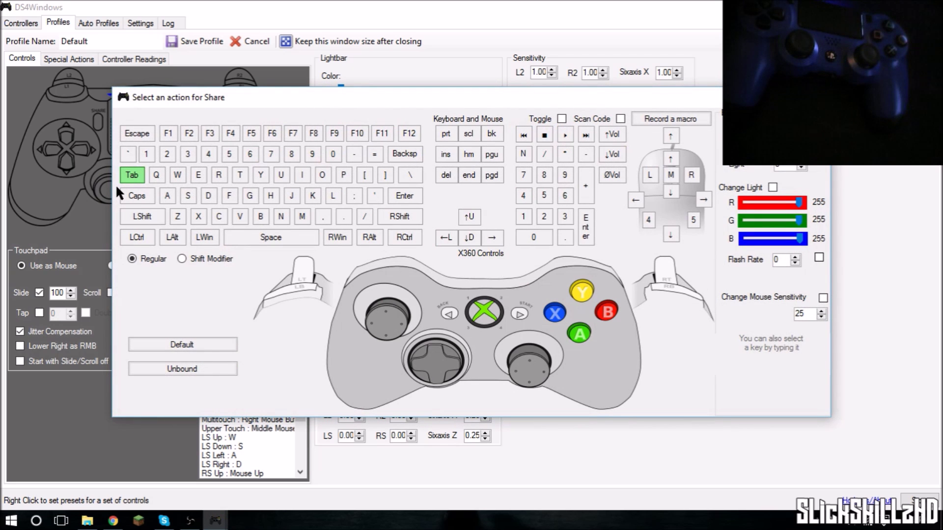
key(Tab)
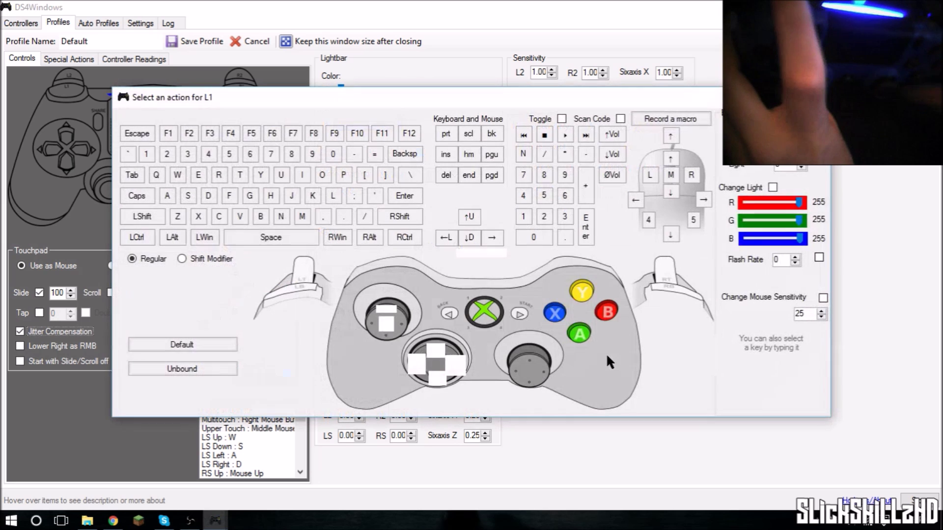
Map L1 to Q, R1 to G, L2 to right mouse and R2 to left mouse
click(153, 176)
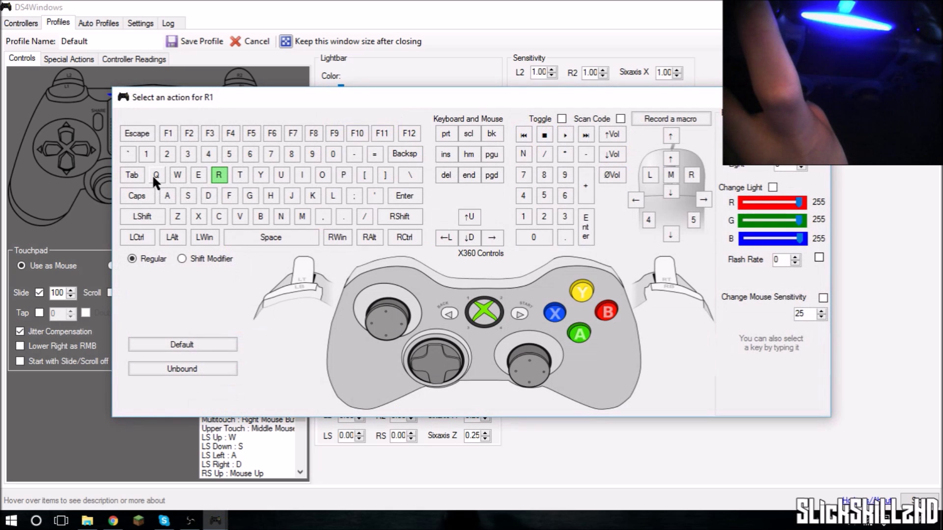
click(246, 196)
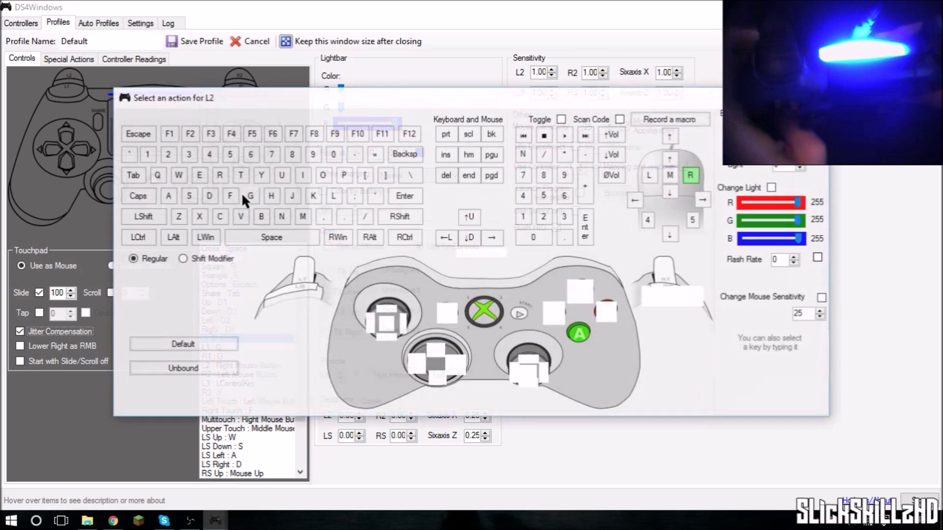
click(691, 171)
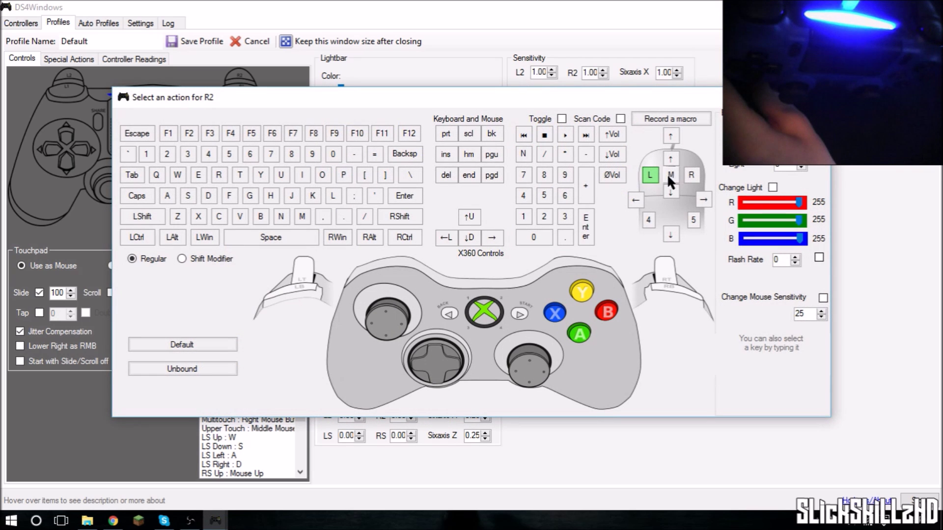
click(654, 170)
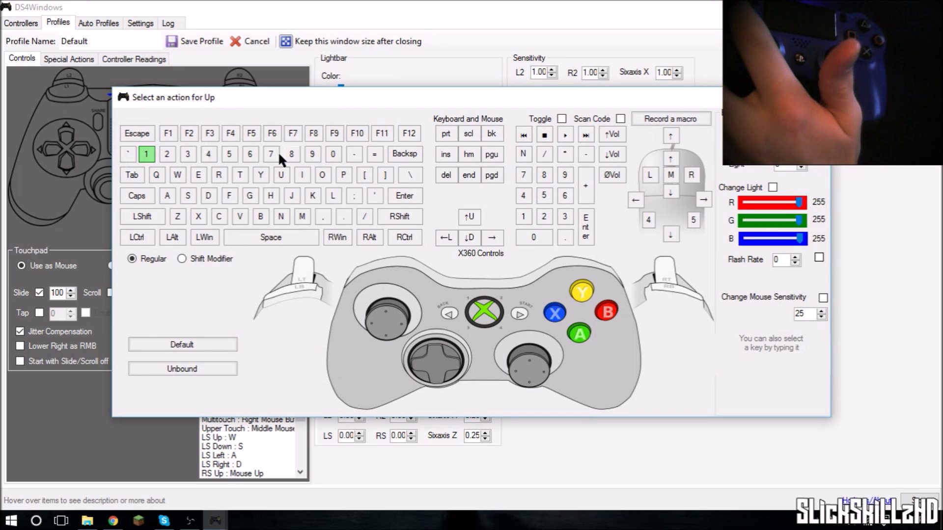
Assign D-pad Up to 1, Left to 2, Right to 4 and Down to 3
click(145, 154)
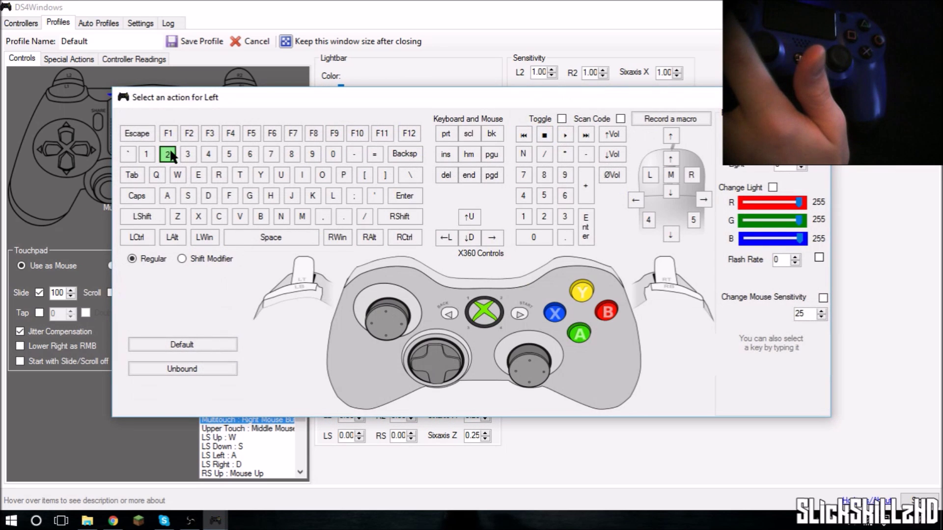
click(186, 152)
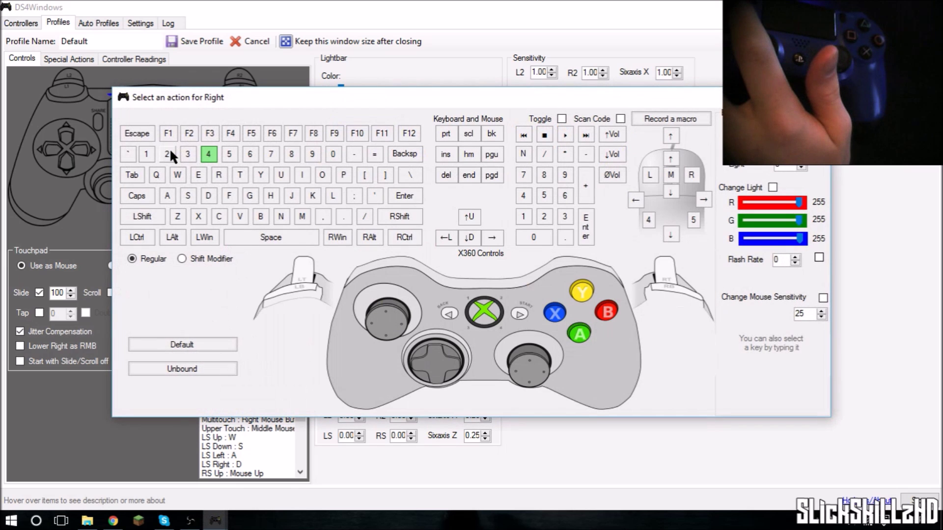
click(204, 153)
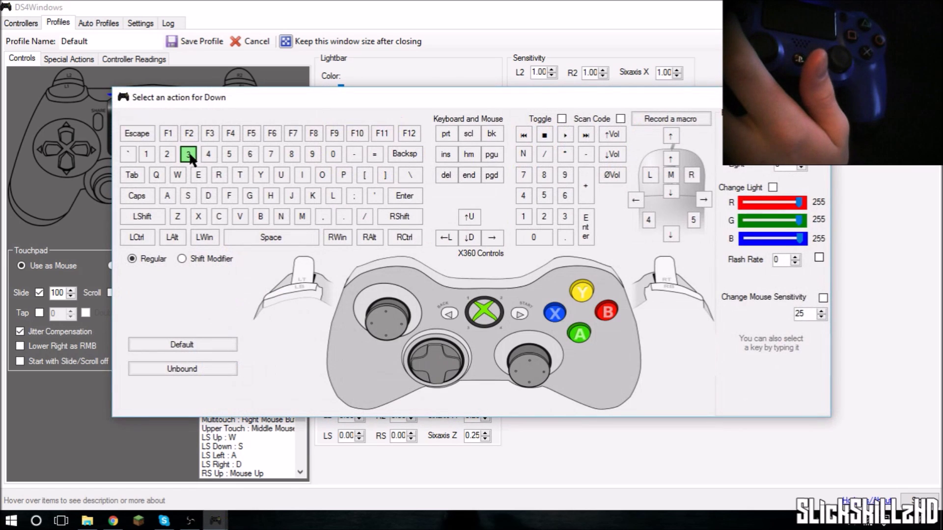
click(191, 153)
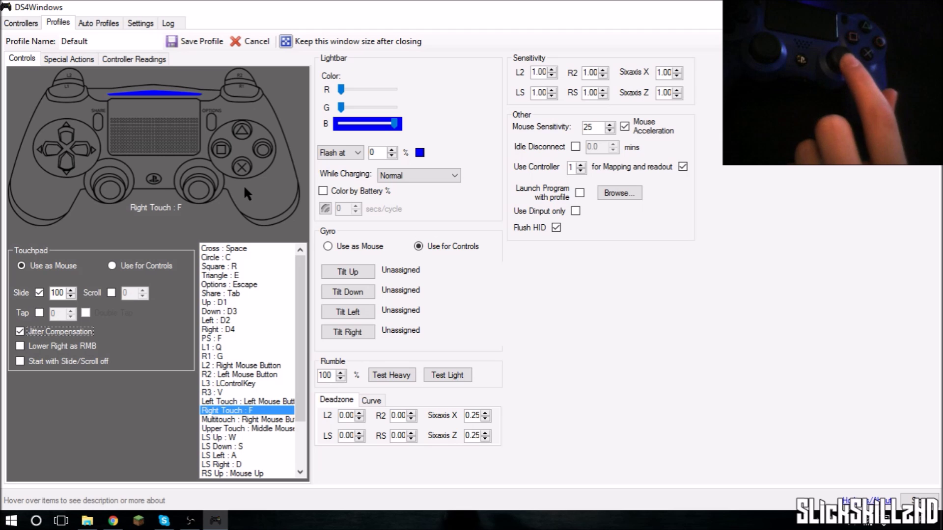
Set RSUp, RSDown, RSLeft and RSRight to mouse up, down, left, right, and R3 to V
click(243, 184)
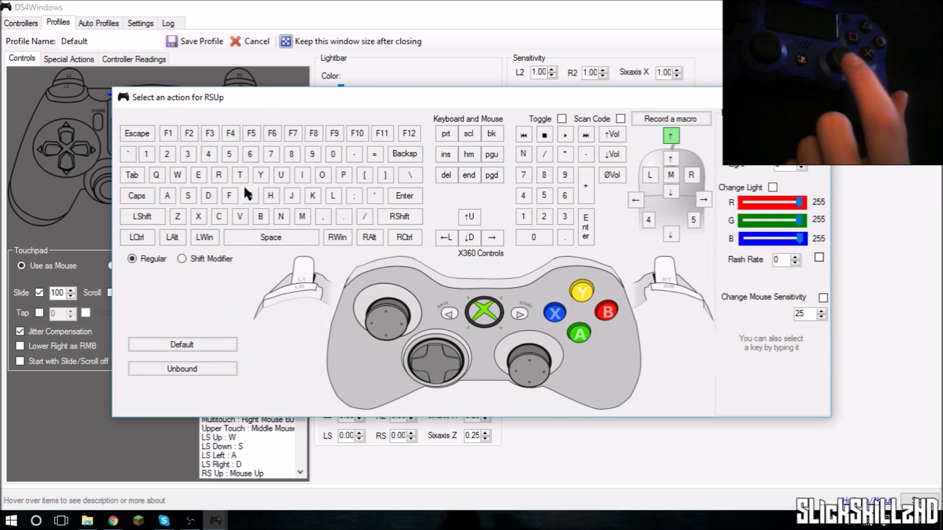
click(477, 218)
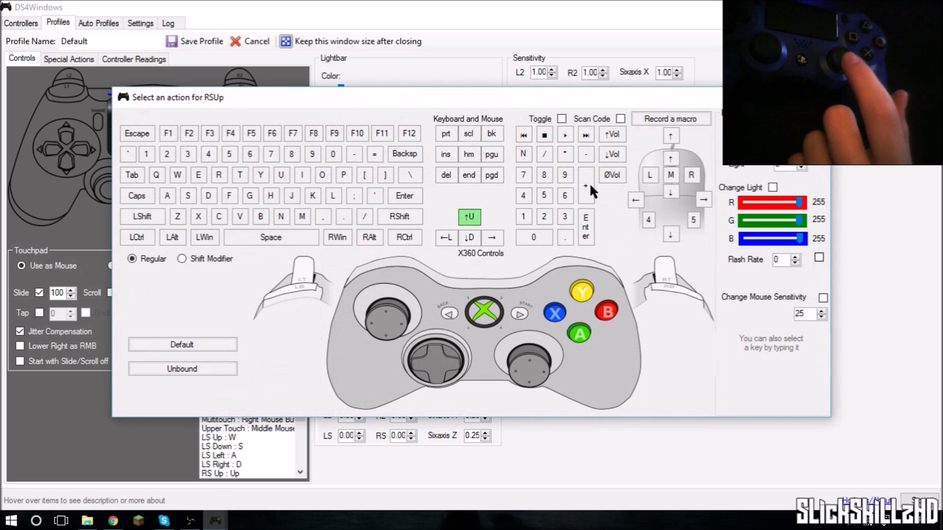
click(672, 132)
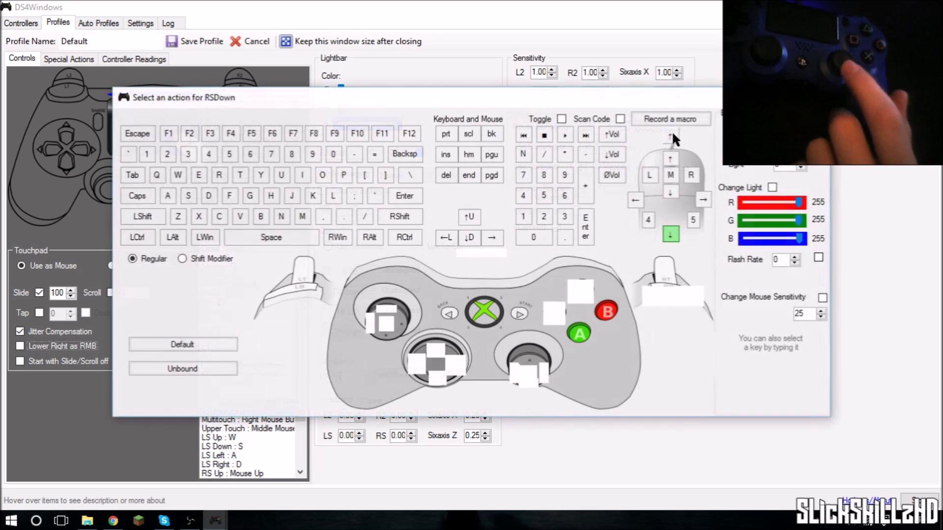
click(671, 232)
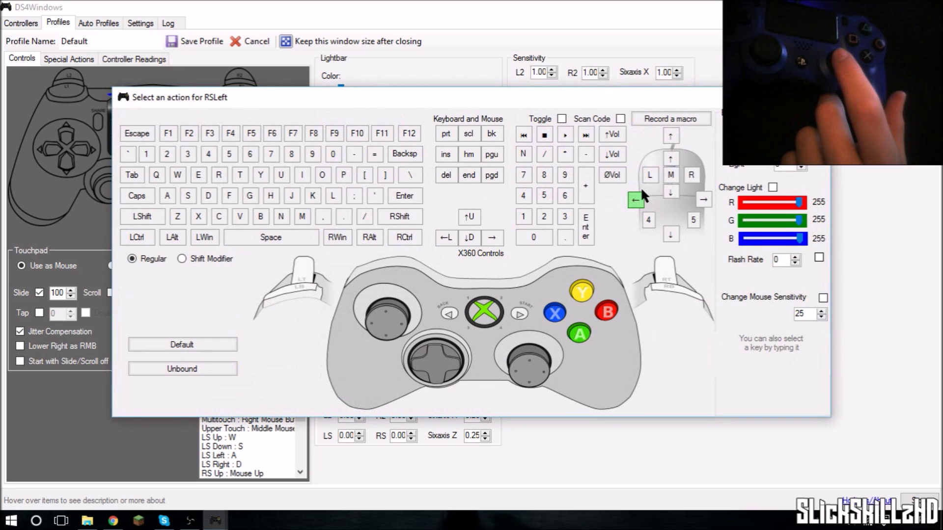
click(635, 198)
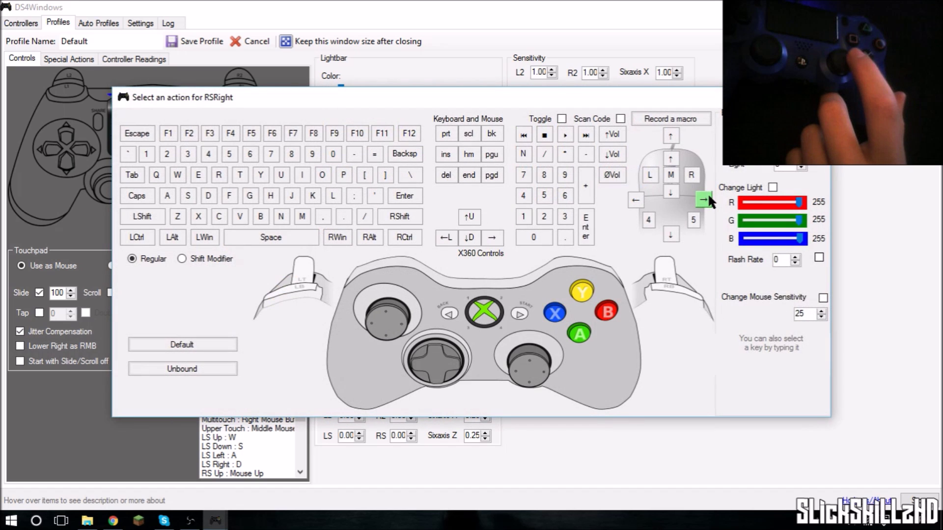
click(705, 199)
click(706, 196)
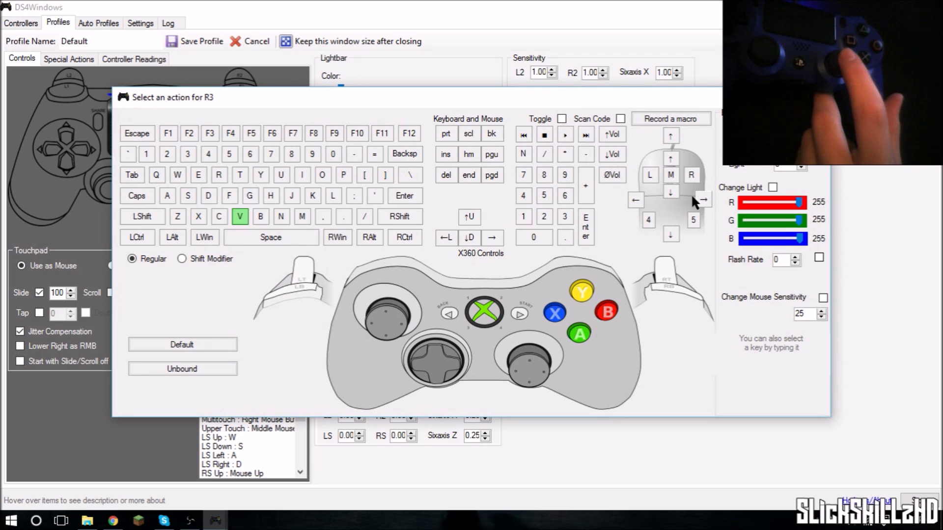
click(236, 212)
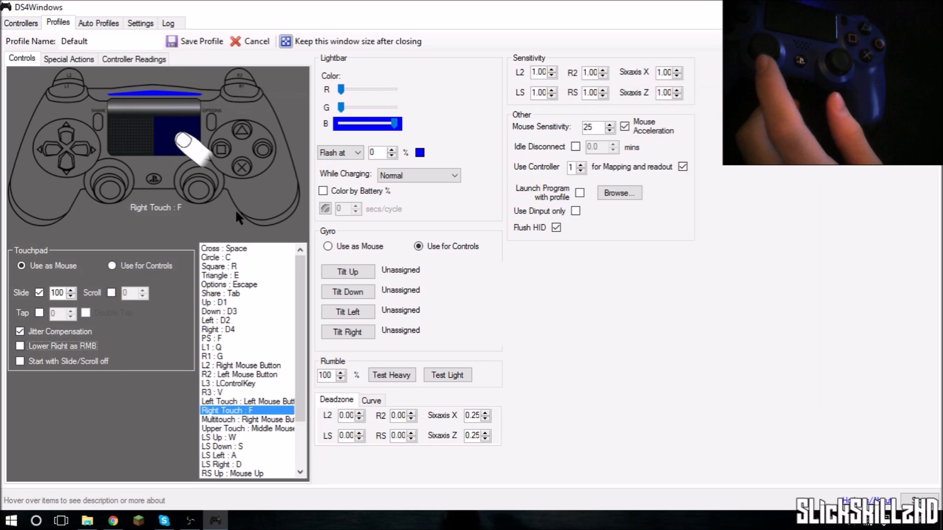
Bind LSUp to W, LSDown to S, LSLeft to A and LSRight to D
key(Return)
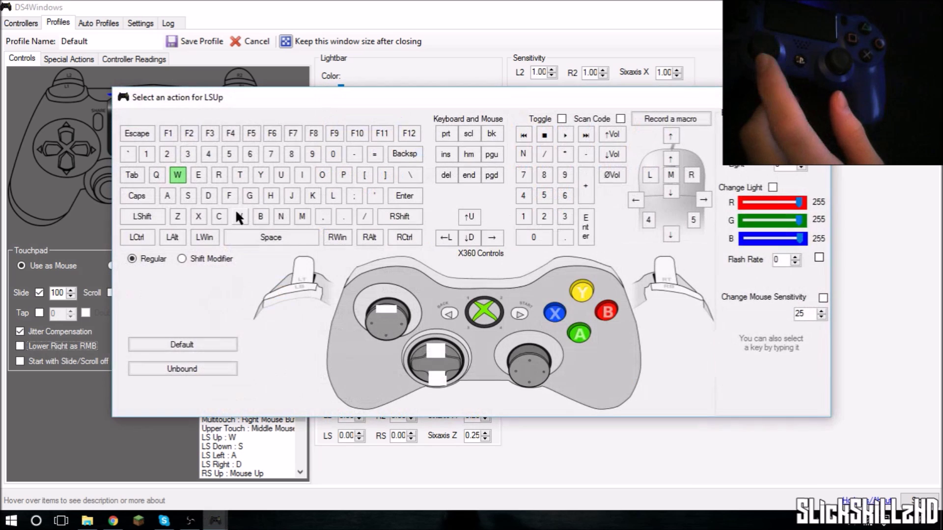
click(184, 173)
key(Return)
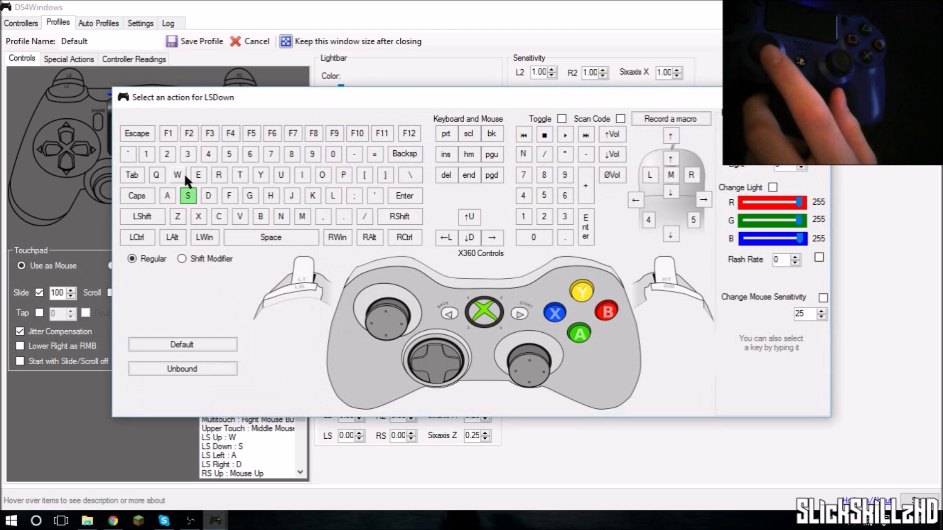
click(185, 194)
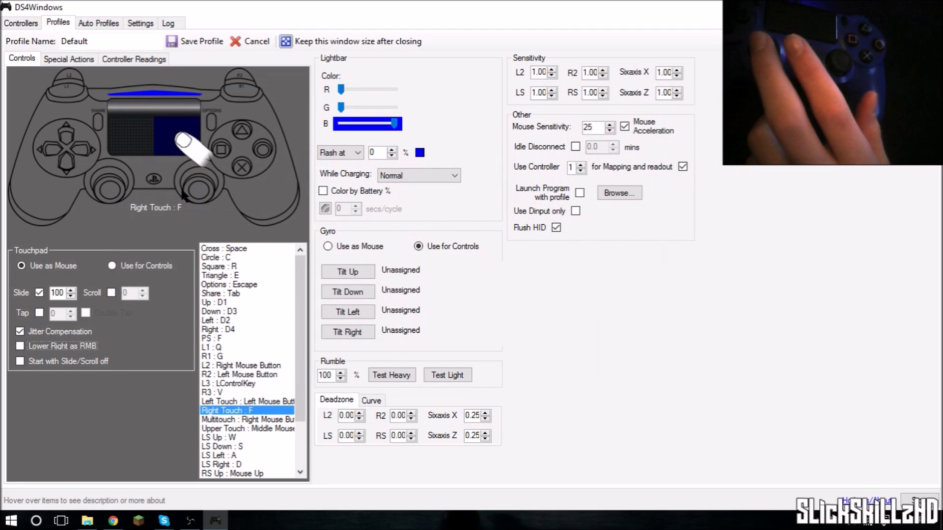
key(Return)
click(166, 192)
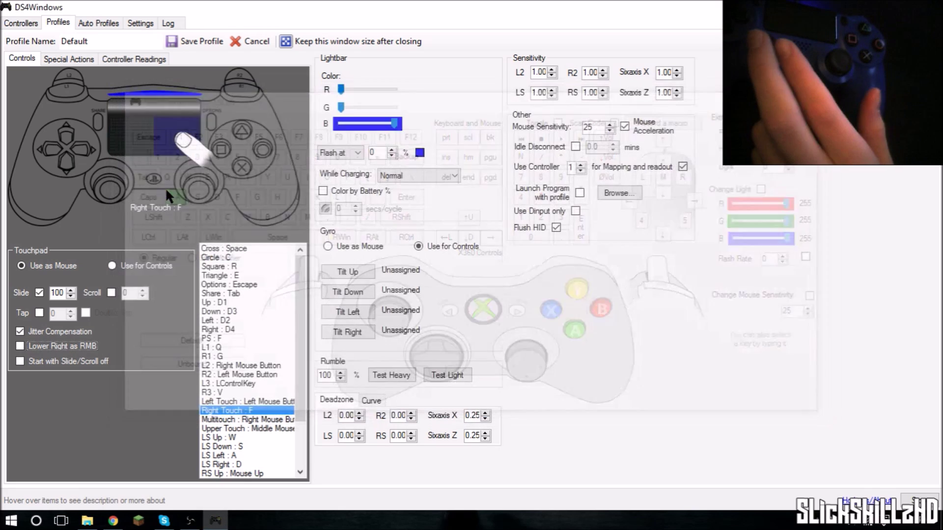
key(Return)
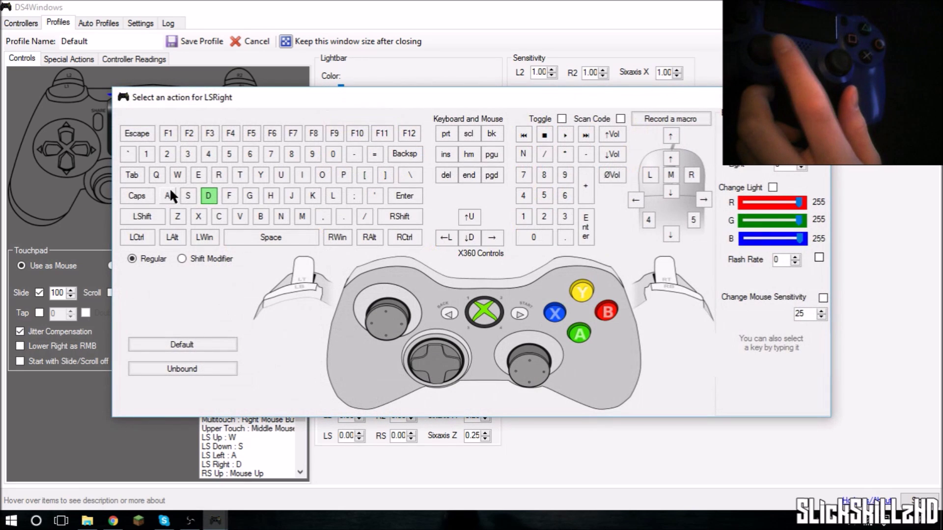
click(208, 197)
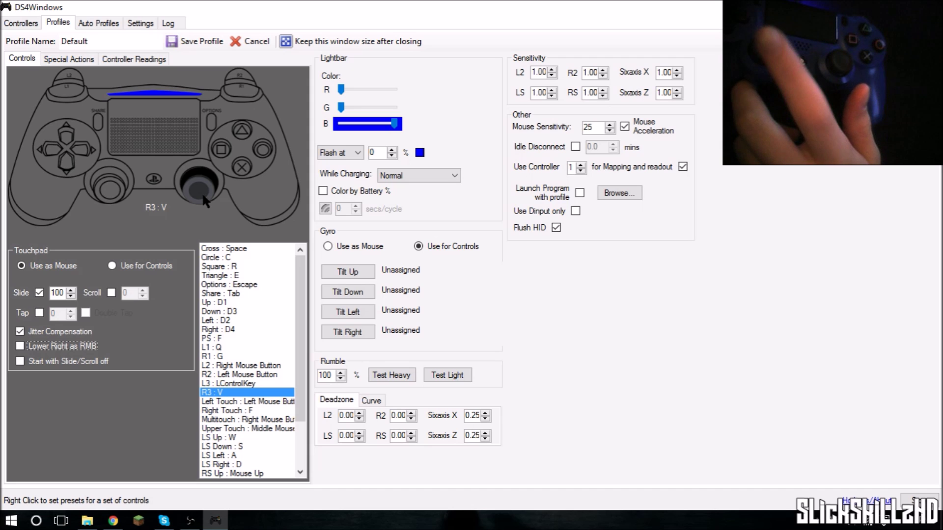
Set L3 to LShift instead of Left Ctrl and save the Default profile
click(132, 175)
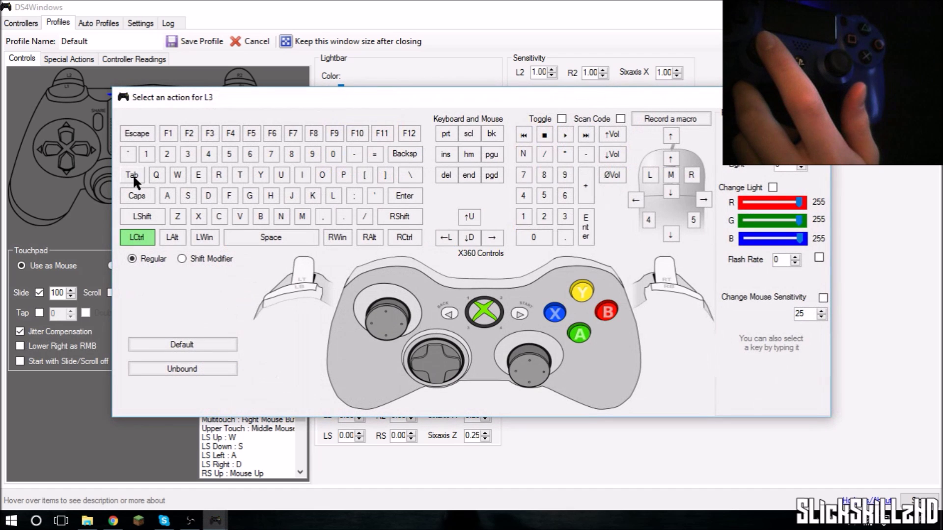
click(146, 217)
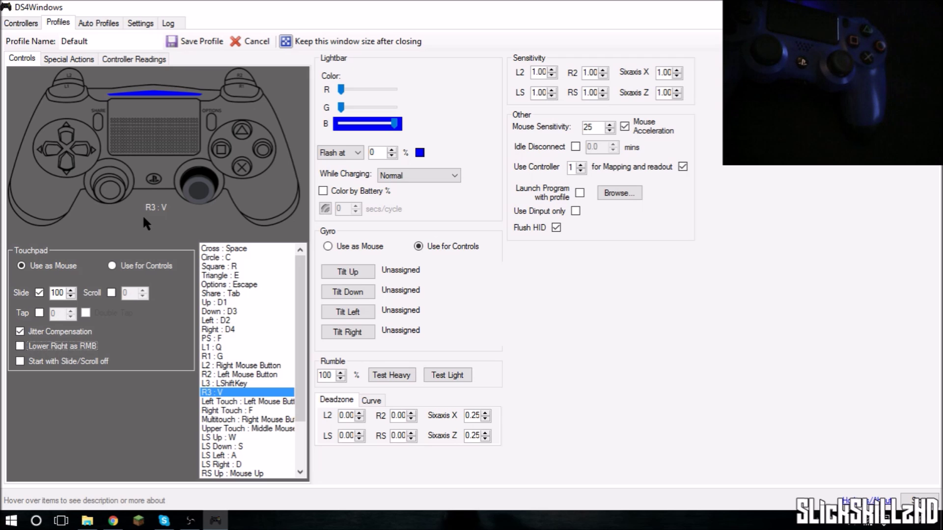
click(210, 43)
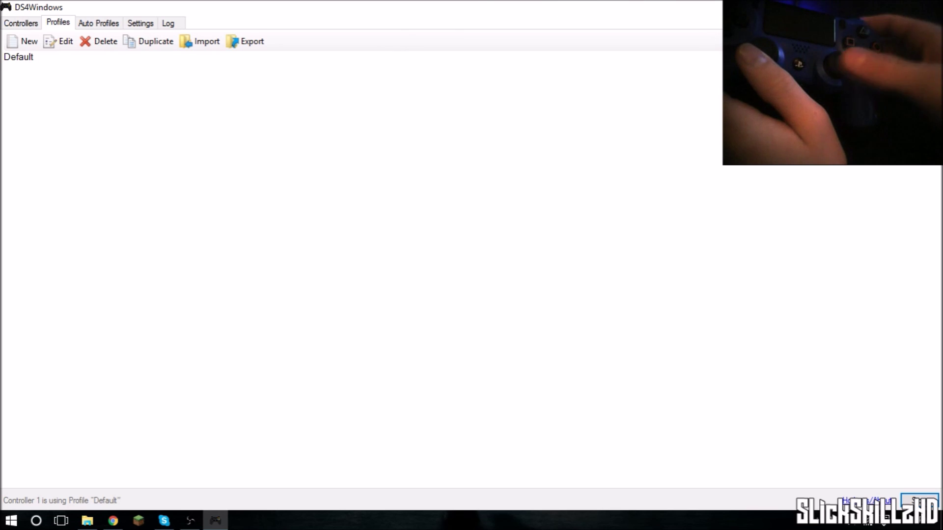
Close the DS4Windows window with Alt+F4 to reveal the desktop
key(alt+F4)
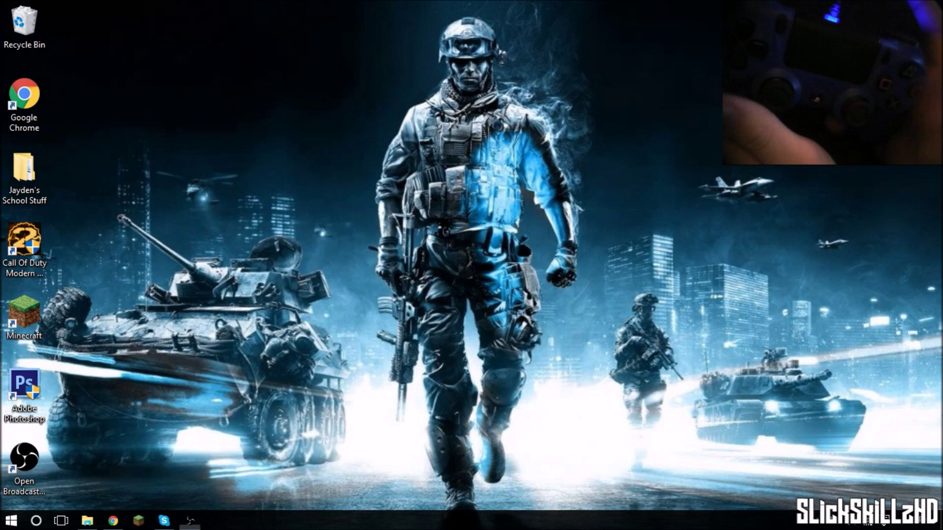